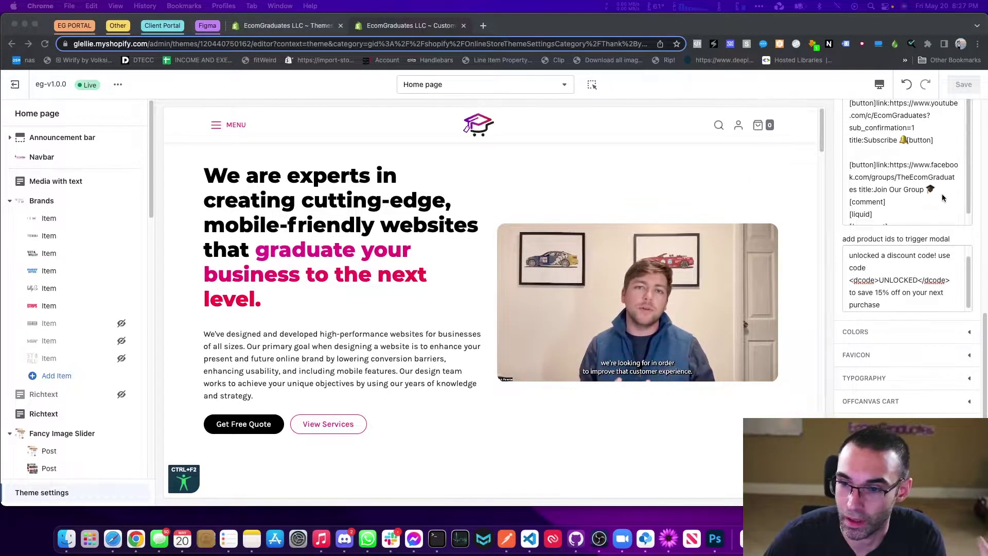
- Review the theme editor's element order list, briefly selecting the Subscribe button entry
{"action": "scroll", "coordinate": [941, 194], "scroll_direction": "up", "scroll_amount": 15}
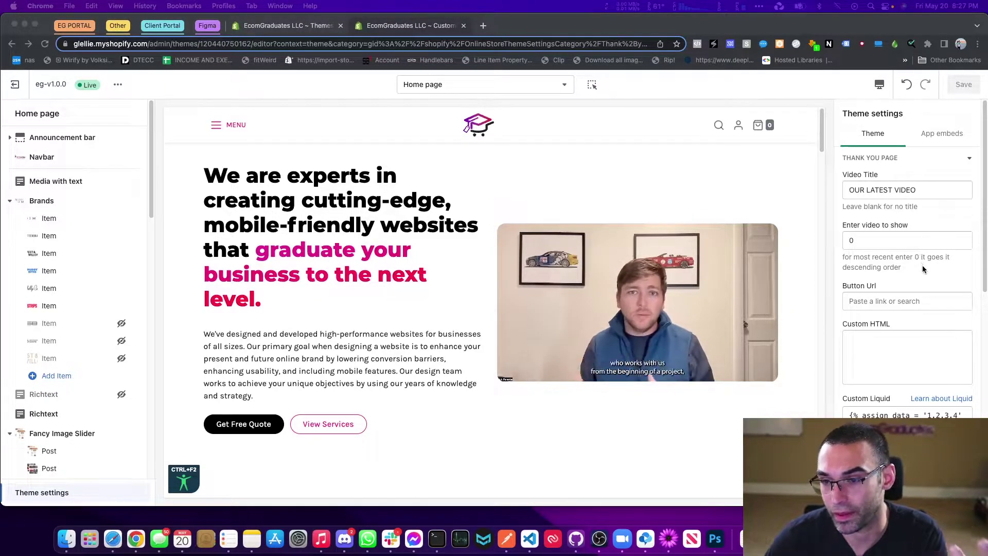
{"action": "scroll", "coordinate": [922, 268], "scroll_direction": "down", "scroll_amount": 3}
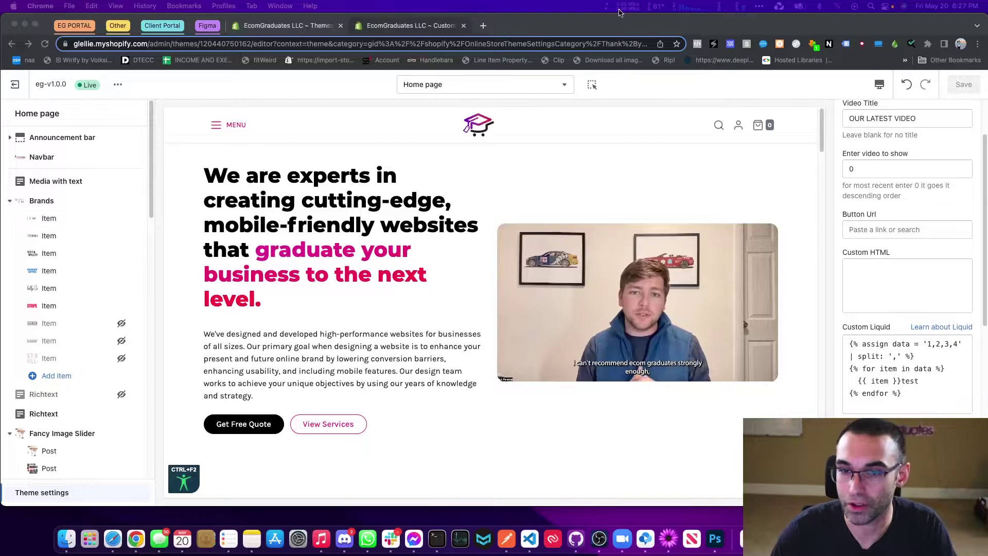
{"action": "scroll", "coordinate": [915, 141], "scroll_direction": "up", "scroll_amount": 3}
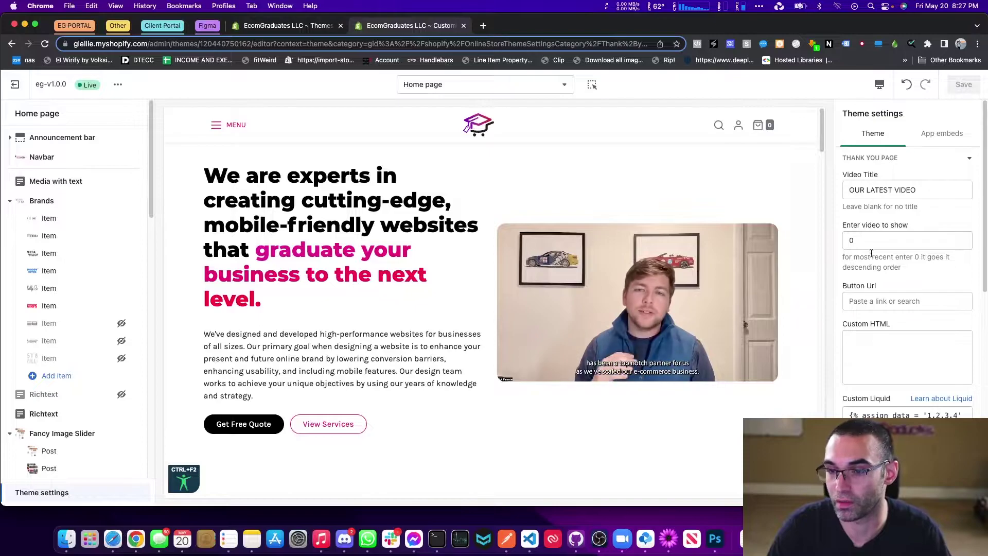
{"action": "scroll", "coordinate": [889, 278], "scroll_direction": "down", "scroll_amount": 1}
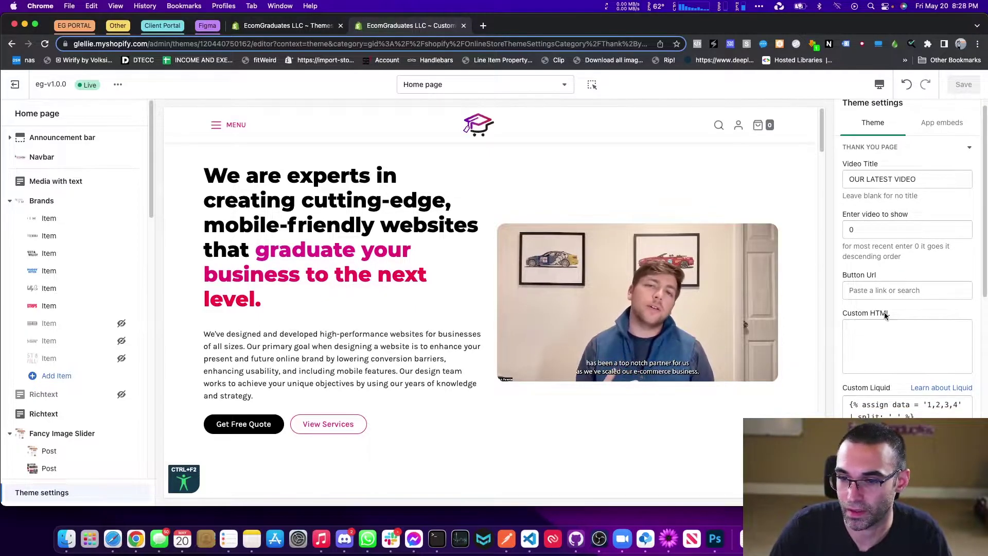
{"action": "scroll", "coordinate": [881, 291], "scroll_direction": "down", "scroll_amount": 5}
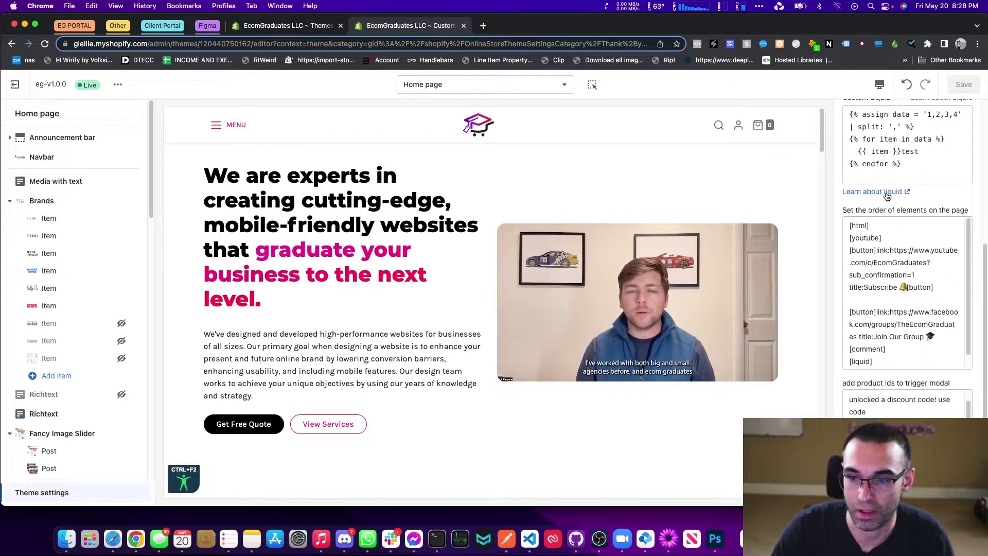
{"action": "scroll", "coordinate": [875, 186], "scroll_direction": "up", "scroll_amount": 2}
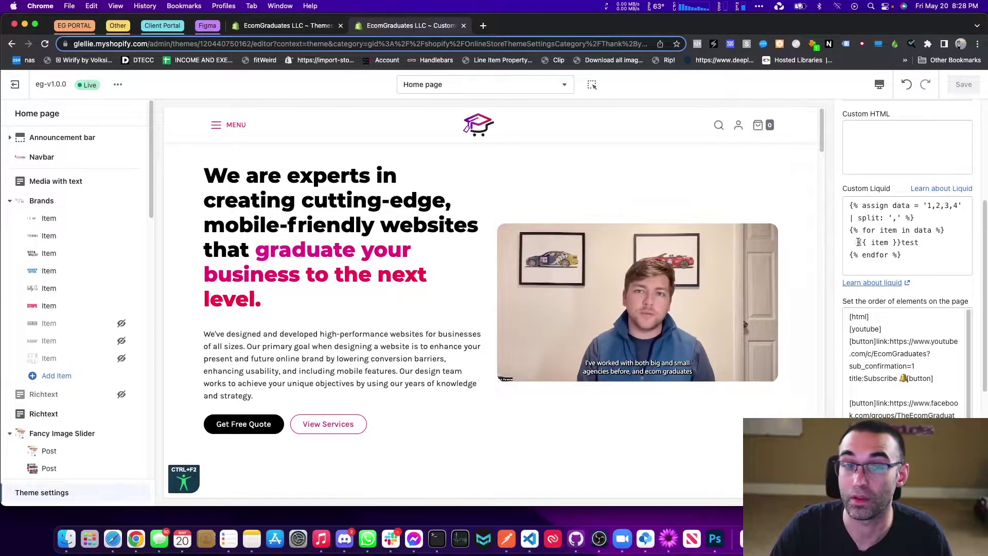
{"action": "scroll", "coordinate": [878, 271], "scroll_direction": "down", "scroll_amount": 4}
{"action": "scroll", "coordinate": [885, 231], "scroll_direction": "up", "scroll_amount": 4}
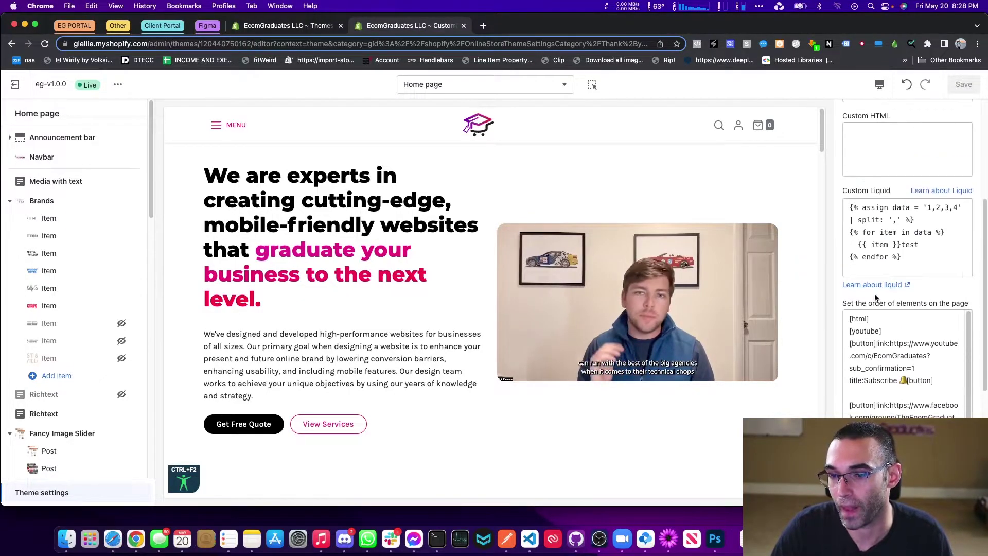
{"action": "scroll", "coordinate": [899, 331], "scroll_direction": "down", "scroll_amount": 1}
{"action": "scroll", "coordinate": [890, 330], "scroll_direction": "up", "scroll_amount": 1}
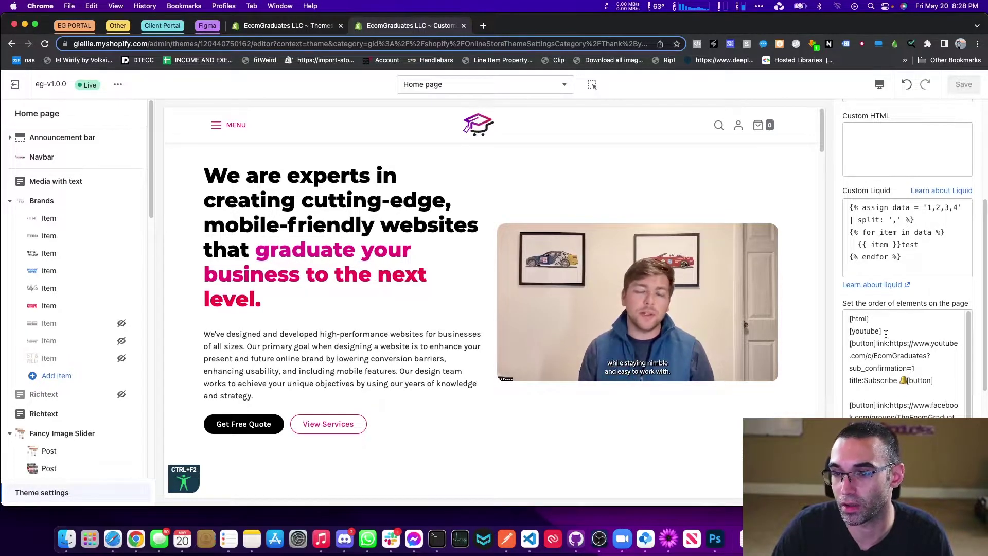
{"action": "scroll", "coordinate": [896, 346], "scroll_direction": "down", "scroll_amount": 1}
{"action": "left_click_drag", "start_coordinate": [939, 367], "coordinate": [840, 335]}
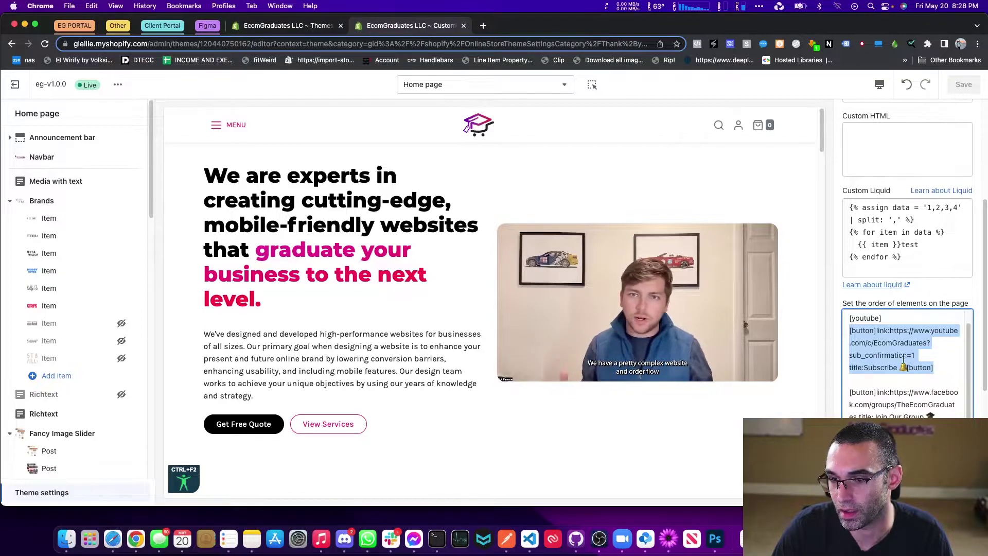
{"action": "left_click", "coordinate": [874, 378]}
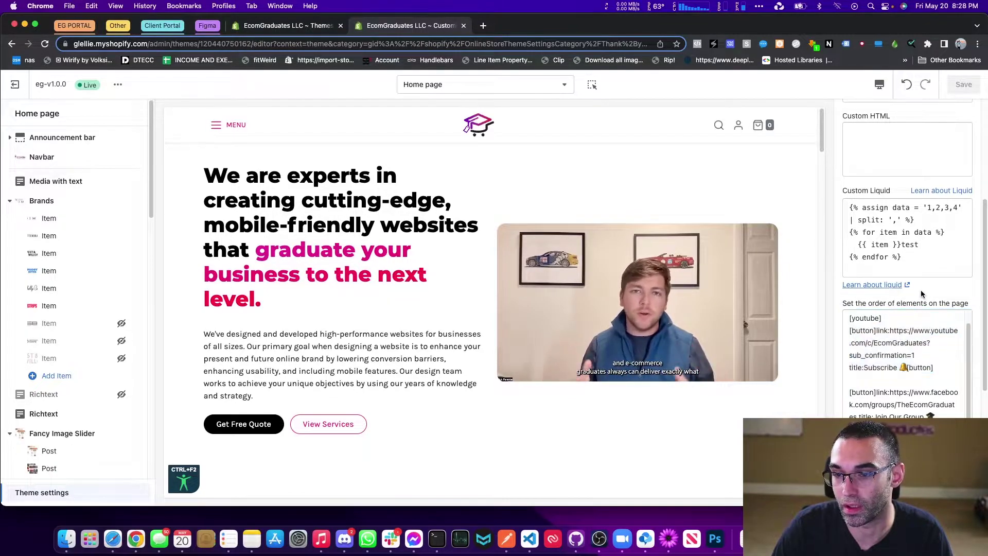
{"action": "scroll", "coordinate": [872, 378], "scroll_direction": "down", "scroll_amount": 1}
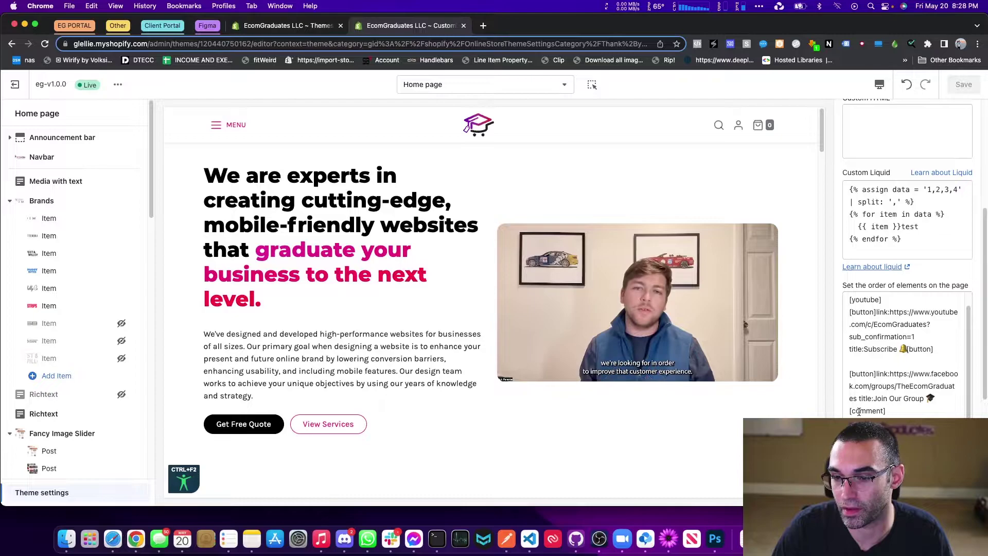
{"action": "scroll", "coordinate": [907, 257], "scroll_direction": "down", "scroll_amount": 5}
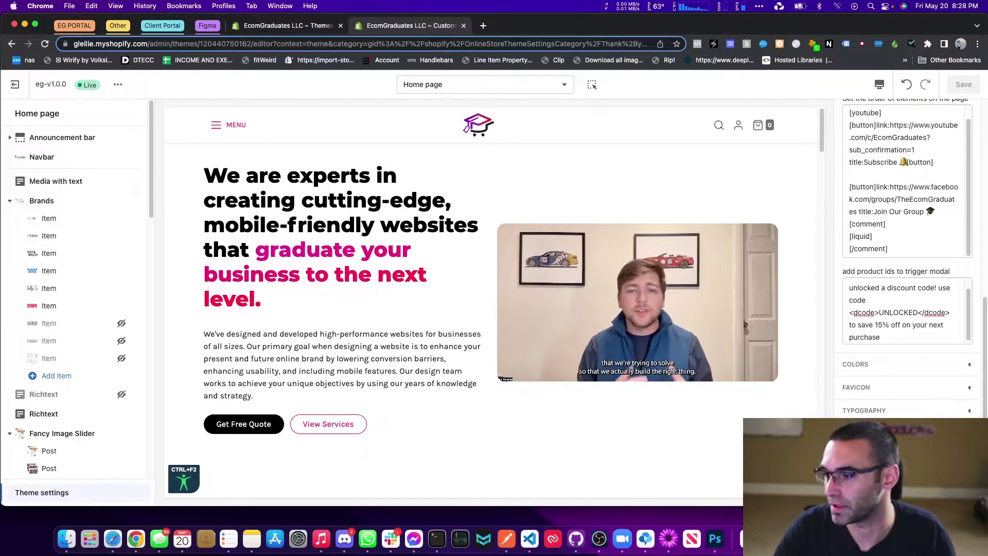
- Load the order's thank-you page URL in a new tab and close the UNLOCKED 15%-off popup
{"action": "left_click", "coordinate": [487, 28]}
{"action": "key", "text": "super+v"}
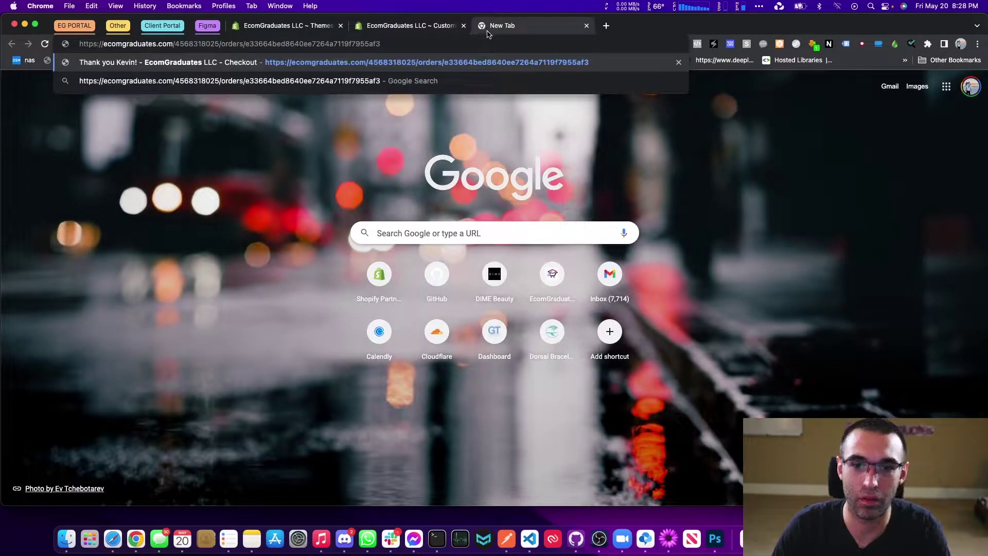
{"action": "key", "text": "Return"}
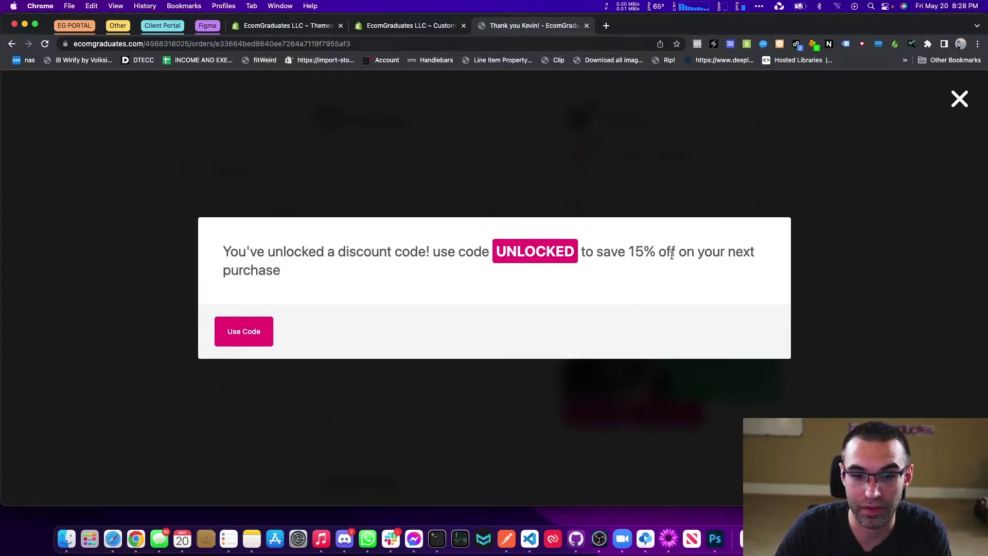
{"action": "left_click", "coordinate": [950, 107]}
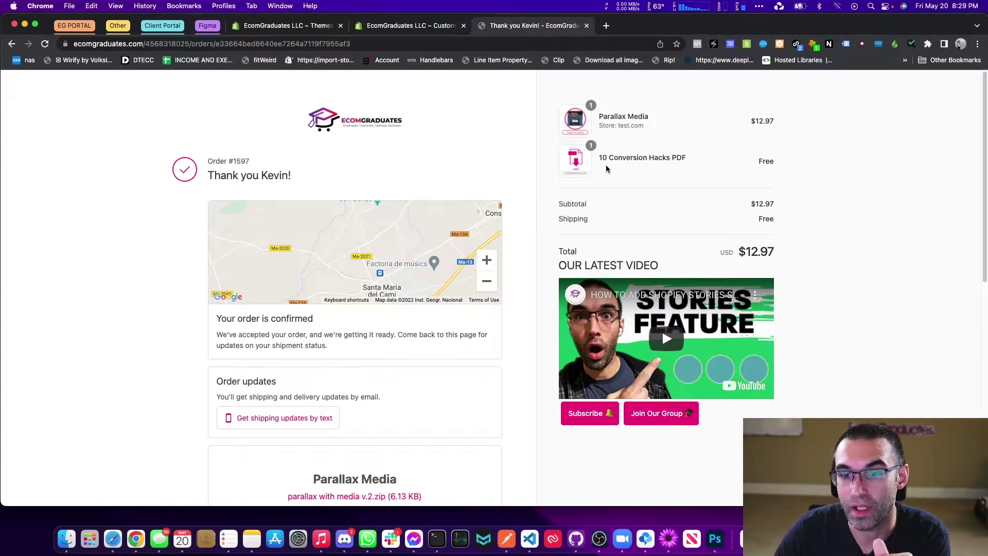
- Highlight the 10 Conversion Hacks PDF product name on the confirmation, then return to the theme editor
{"action": "triple_click", "coordinate": [702, 156]}
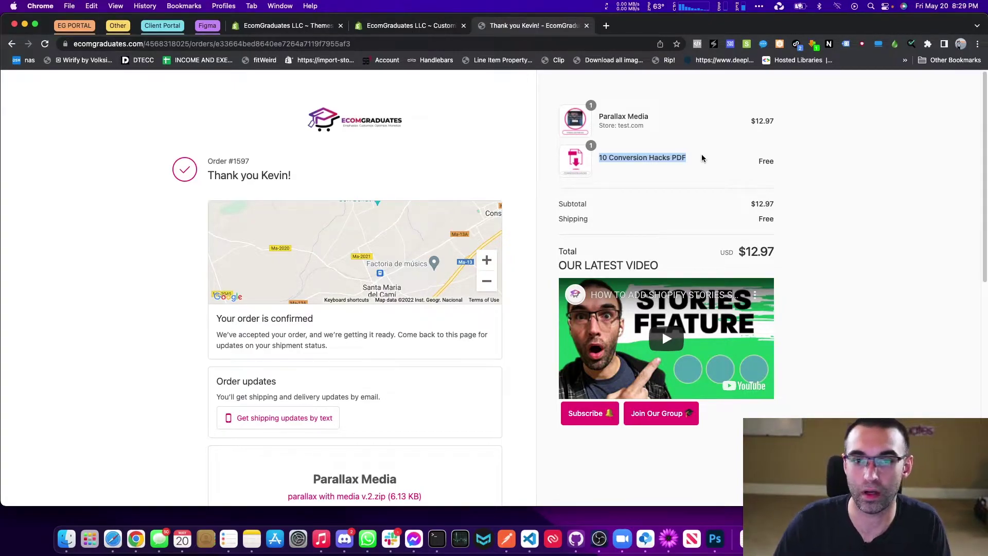
{"action": "left_click", "coordinate": [438, 26]}
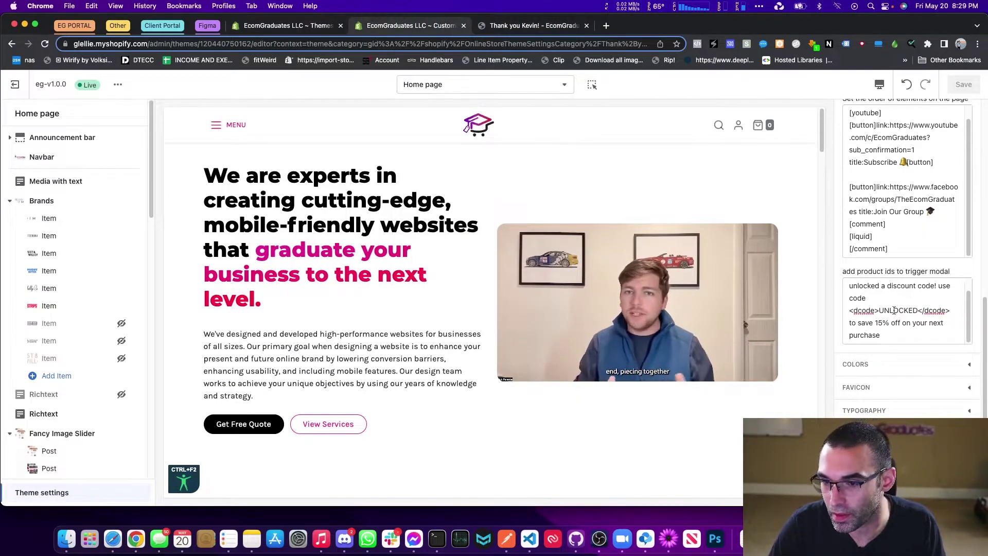
{"action": "scroll", "coordinate": [890, 294], "scroll_direction": "up", "scroll_amount": 2}
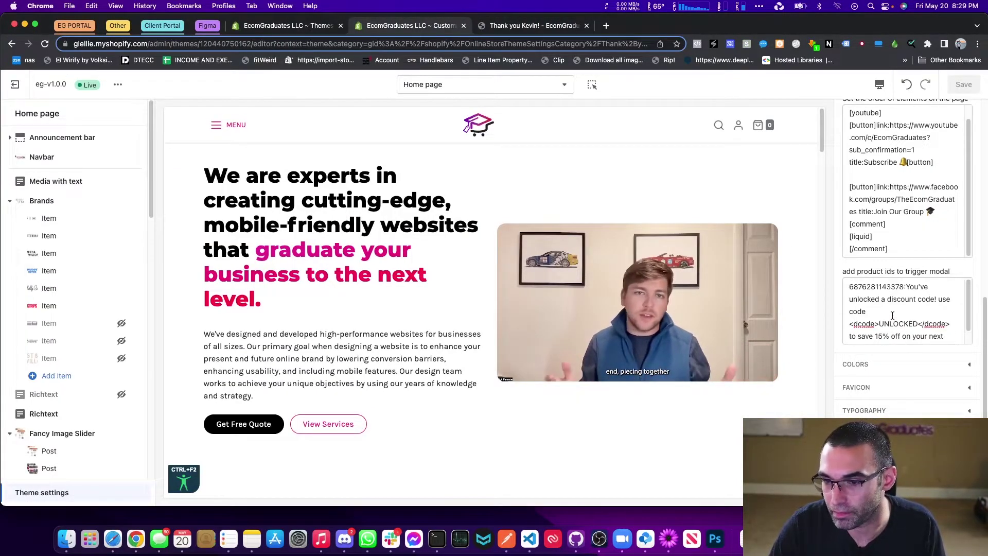
{"action": "double_click", "coordinate": [873, 287]}
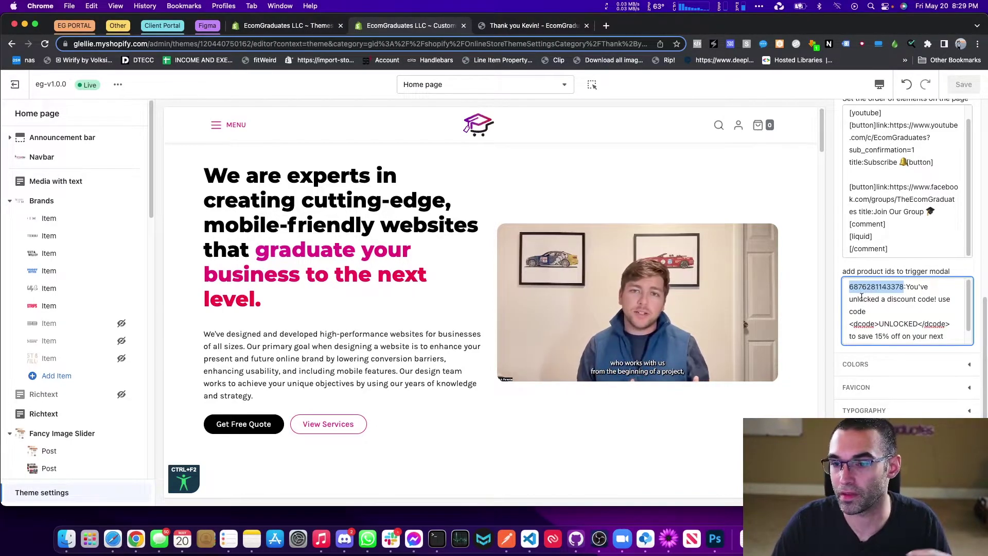
{"action": "key", "text": "ctrl+Tab"}
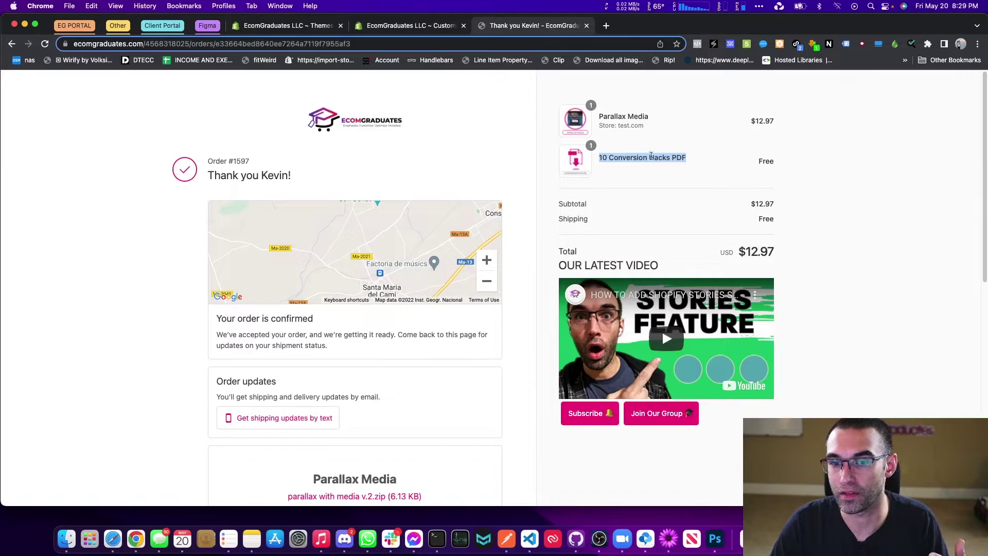
{"action": "left_click", "coordinate": [419, 24]}
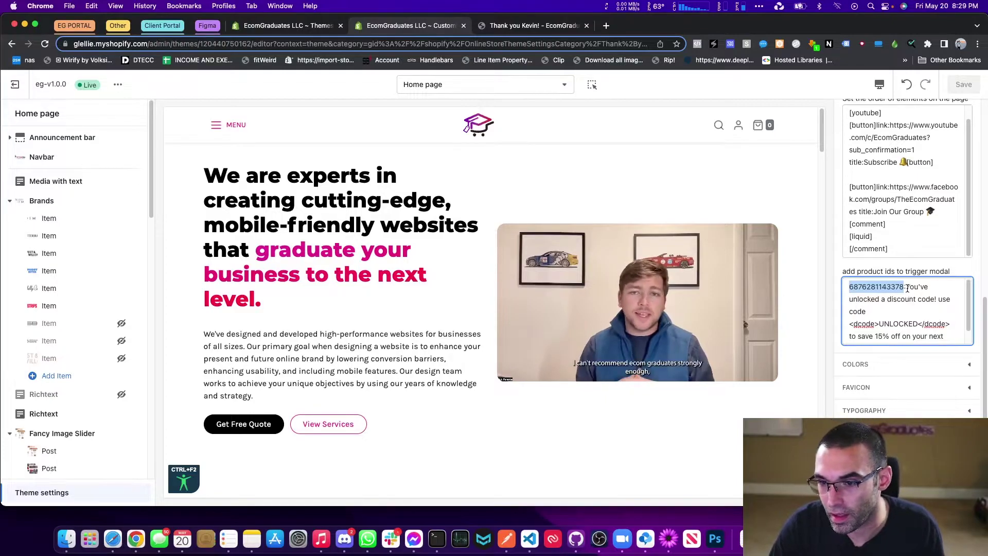
- Review the UNLOCKED 15%-off next-purchase message paired with that product ID
{"action": "left_click_drag", "start_coordinate": [906, 286], "coordinate": [944, 339]}
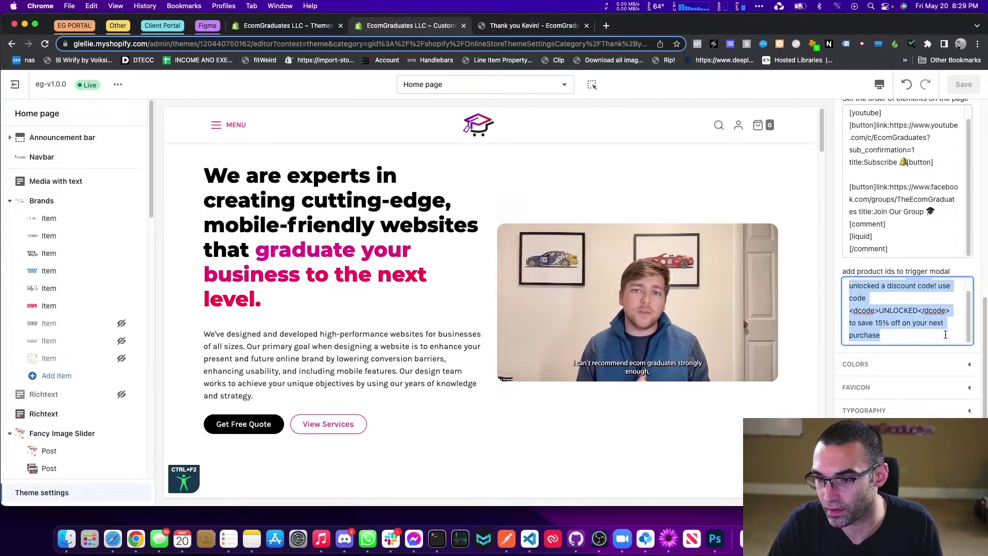
{"action": "left_click", "coordinate": [906, 291]}
{"action": "scroll", "coordinate": [905, 319], "scroll_direction": "down", "scroll_amount": 1}
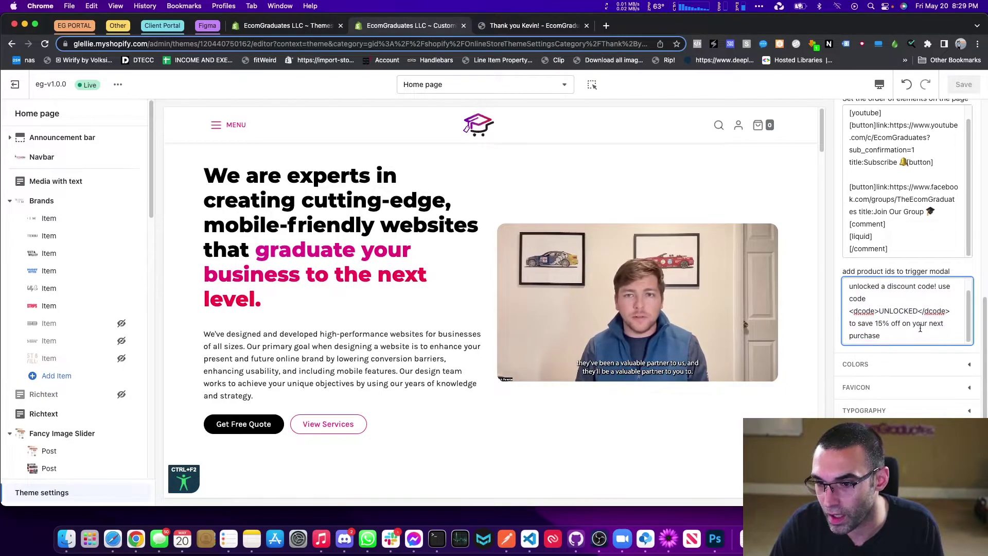
{"action": "left_click_drag", "start_coordinate": [880, 335], "coordinate": [829, 291]}
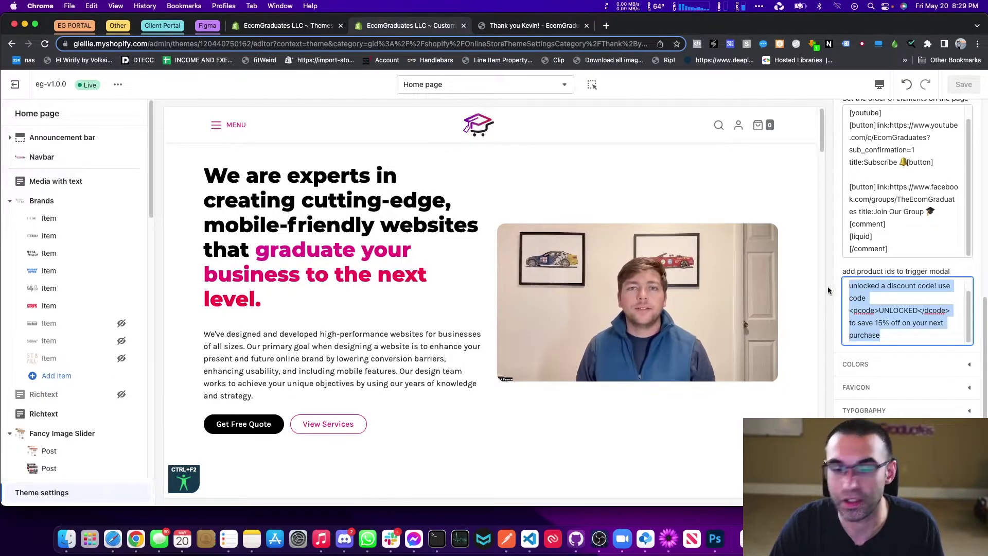
{"action": "scroll", "coordinate": [882, 299], "scroll_direction": "up", "scroll_amount": 1}
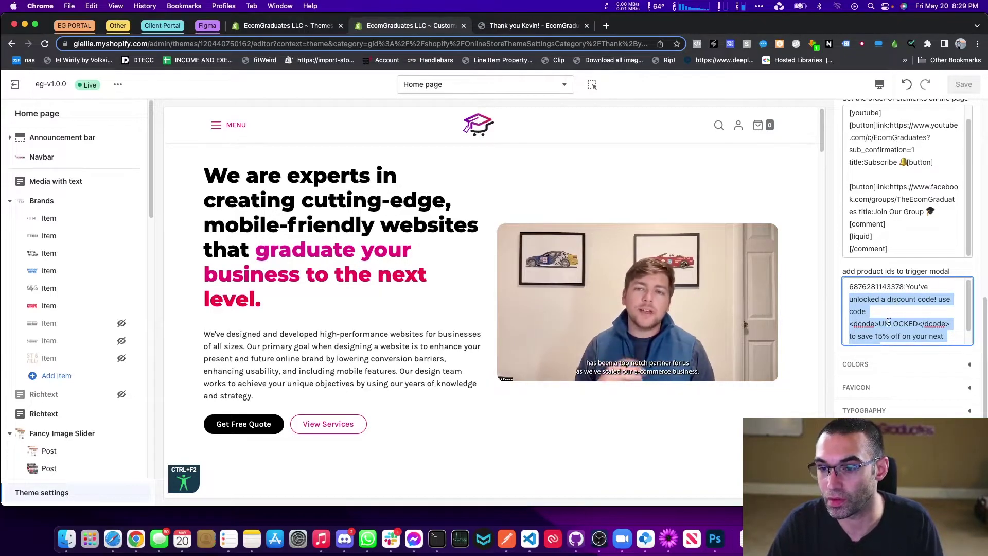
{"action": "scroll", "coordinate": [887, 322], "scroll_direction": "down", "scroll_amount": 1}
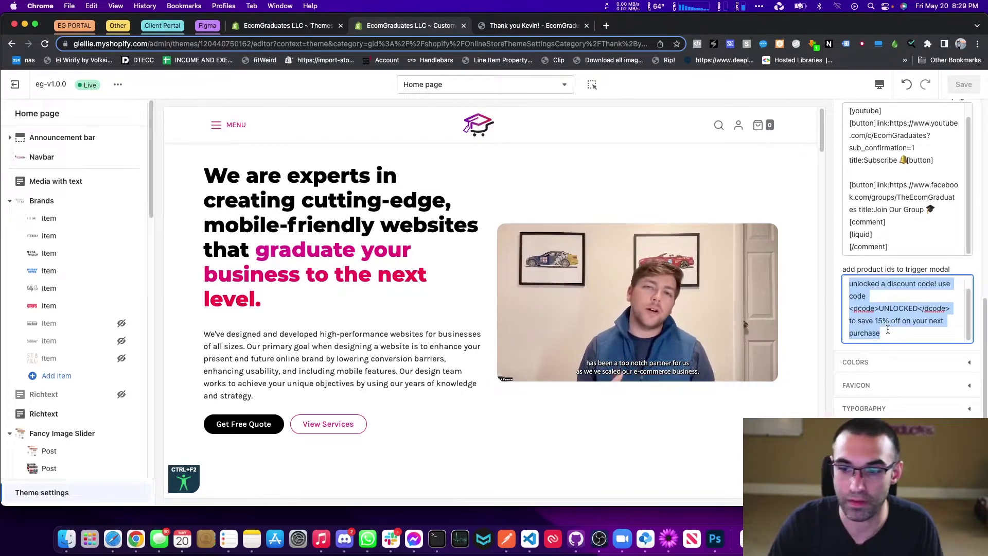
- Reload the order's thank-you page so the UNLOCKED 15%-off discount popup reappears
{"action": "left_click", "coordinate": [561, 26]}
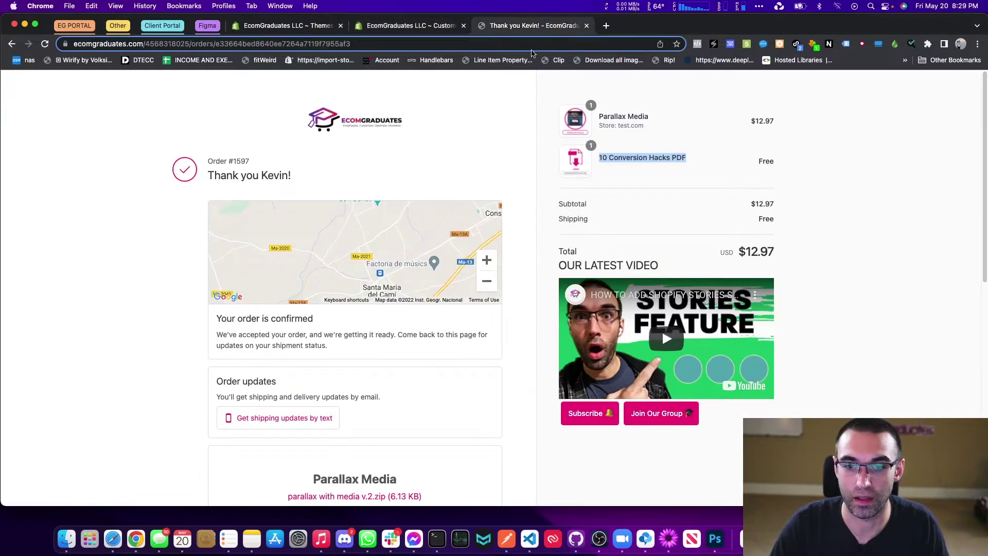
{"action": "left_click", "coordinate": [524, 44]}
{"action": "key", "text": "Return"}
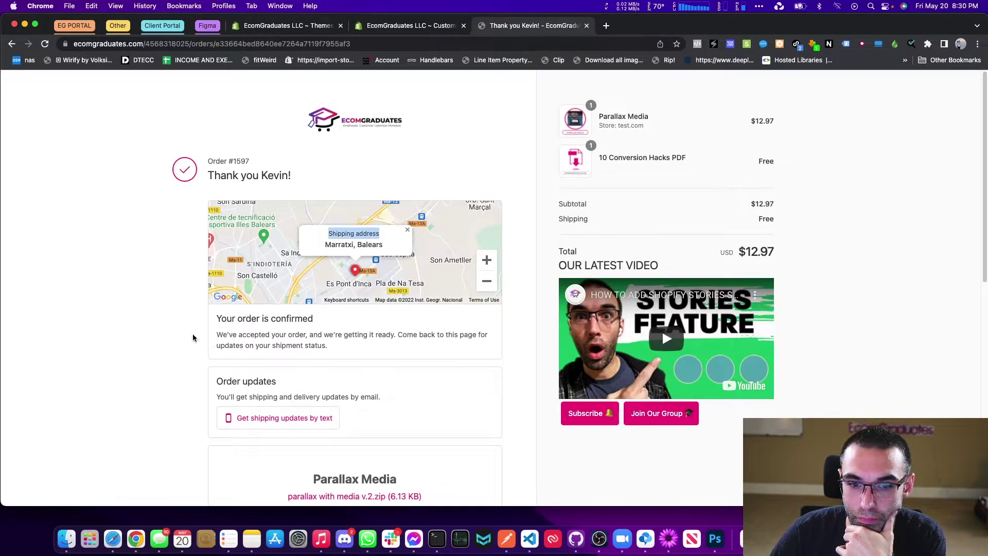
{"action": "left_click_drag", "start_coordinate": [237, 242], "coordinate": [284, 298]}
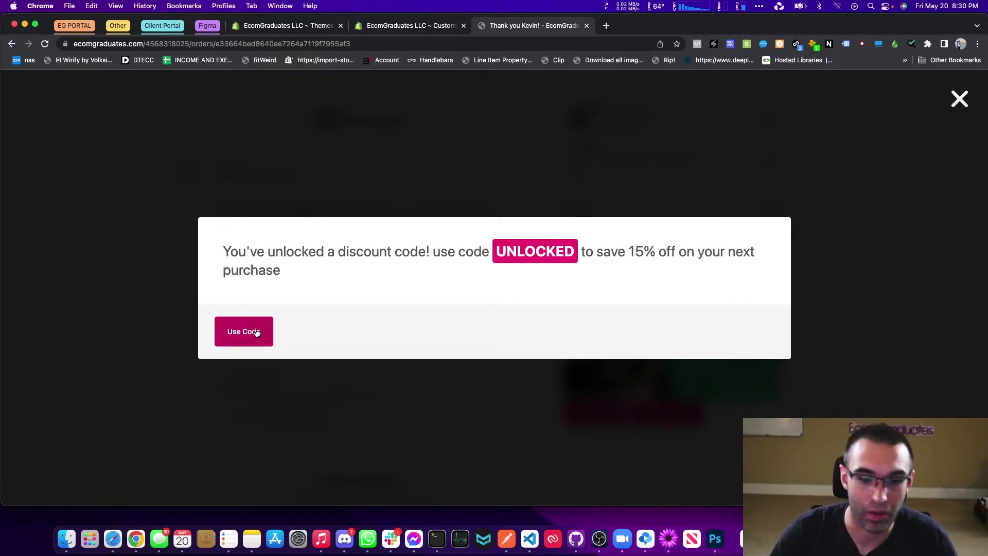
- Open the thank-you page URL in a new incognito window and choose Use Code on the popup
{"action": "left_click", "coordinate": [565, 44]}
{"action": "key", "text": "super+c"}
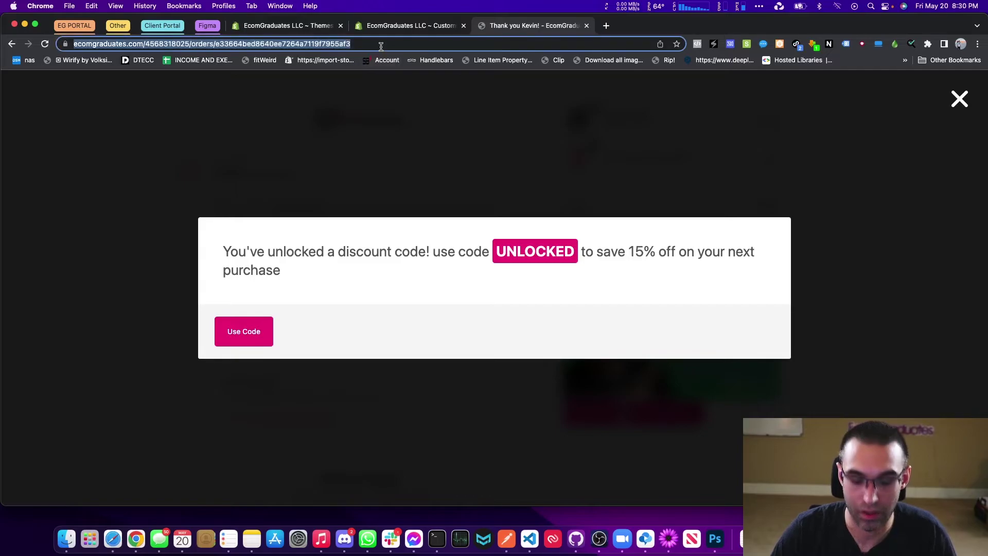
{"action": "left_click", "coordinate": [977, 44]}
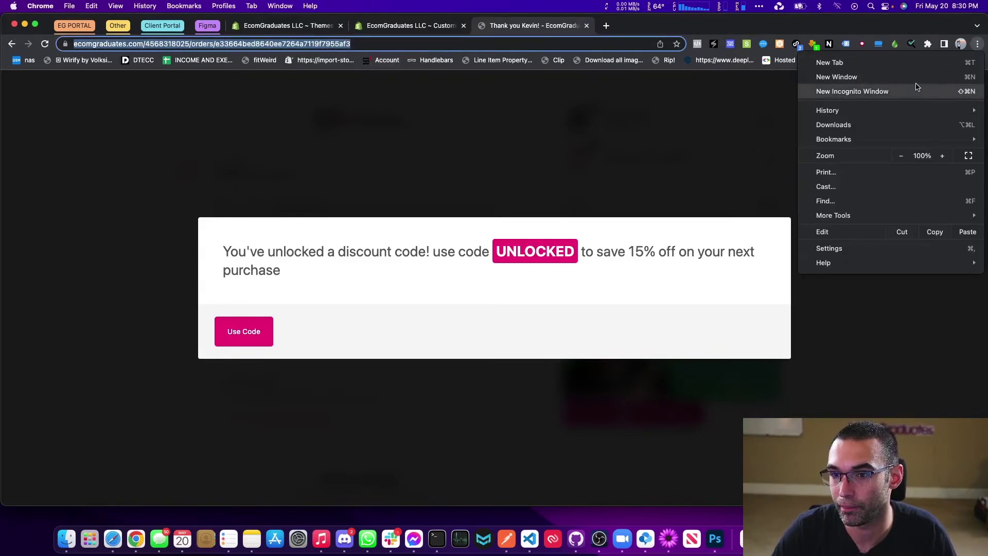
{"action": "left_click", "coordinate": [883, 91]}
{"action": "key", "text": "super+v"}
{"action": "key", "text": "Return"}
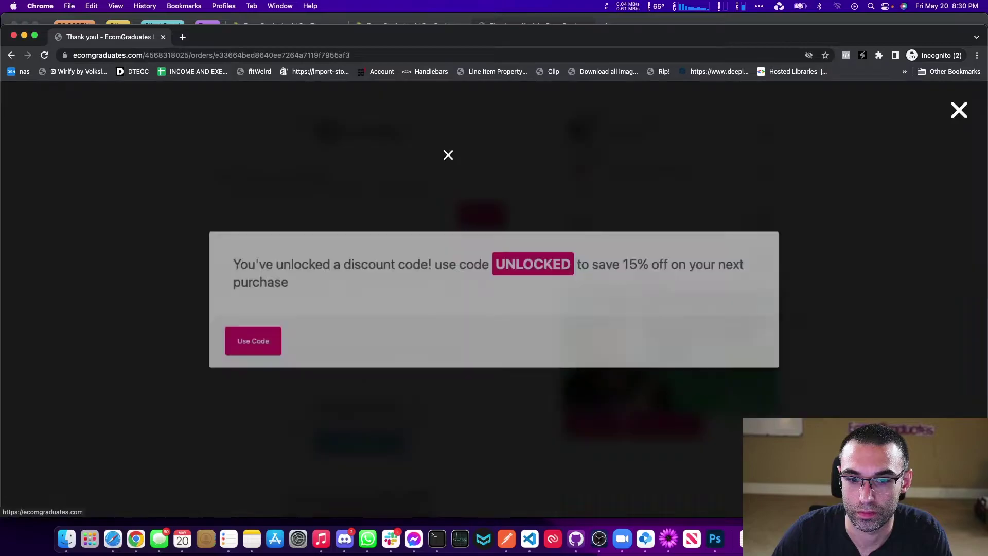
{"action": "left_click", "coordinate": [270, 350]}
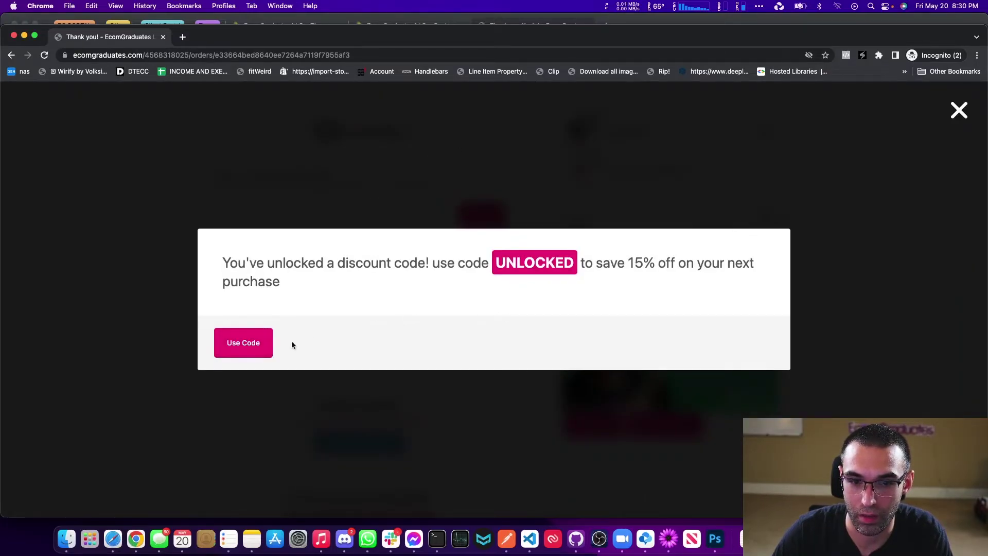
- Redeem the UNLOCKED code in the store and open the cart holding DAWN Theme Color Swatches
{"action": "left_click", "coordinate": [258, 348]}
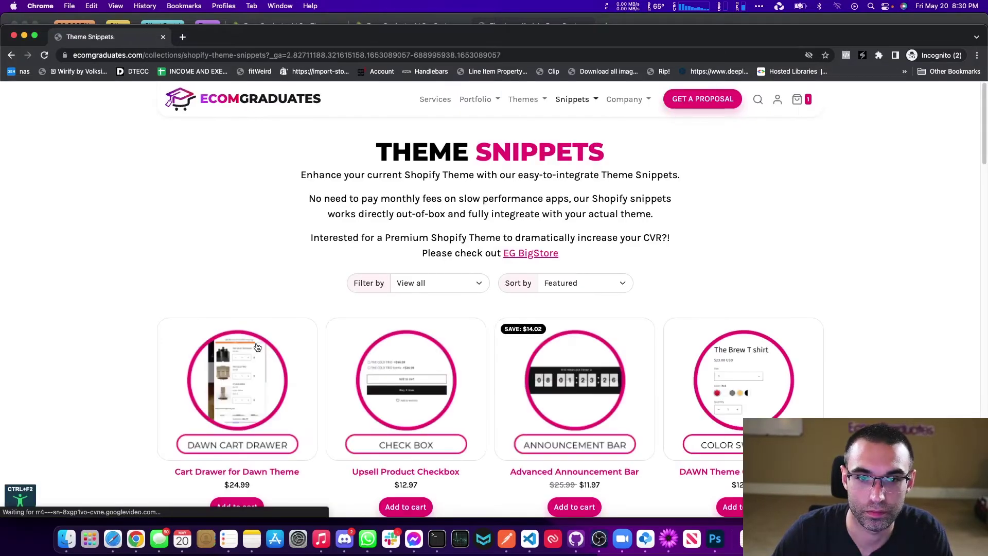
{"action": "left_click", "coordinate": [797, 100]}
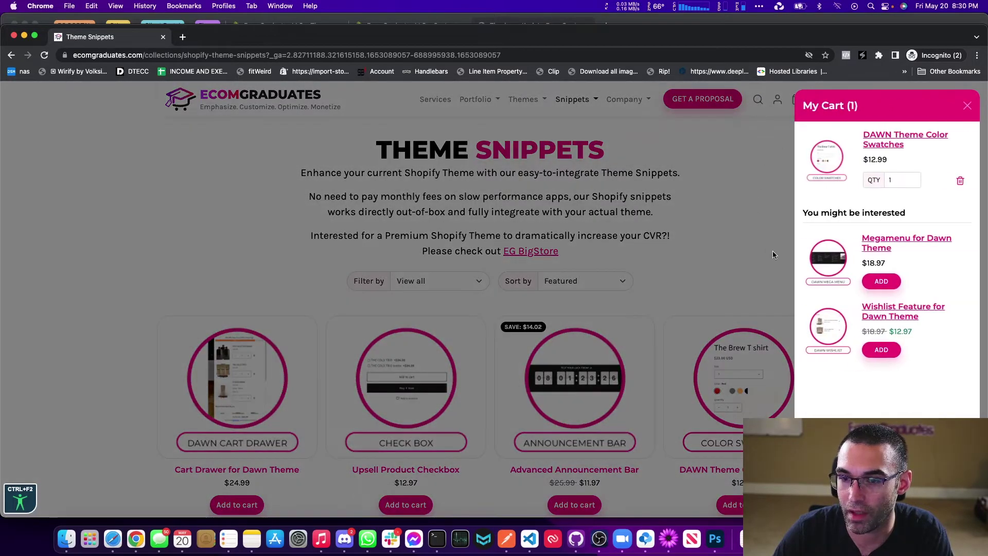